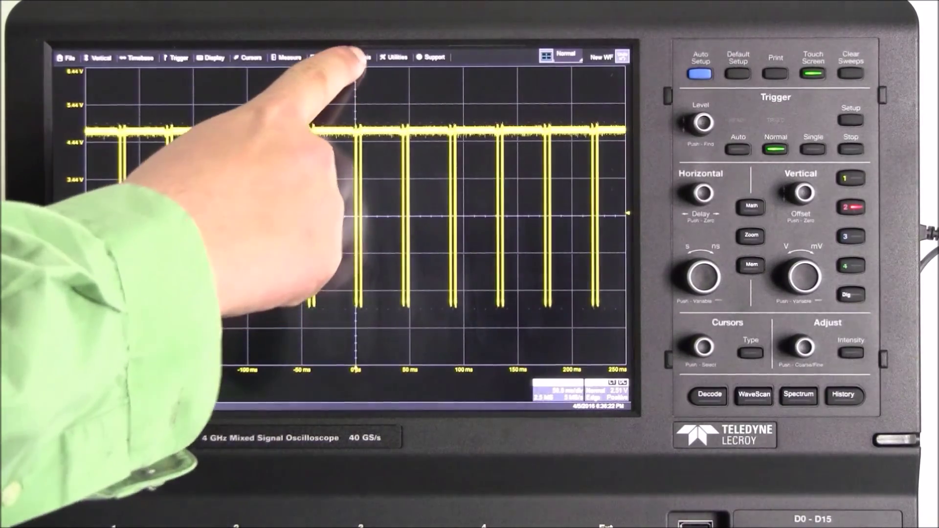
Step: Set Decode 1 to the I2C protocol in the Serial Decode setup from the Analysis menu
click(355, 57)
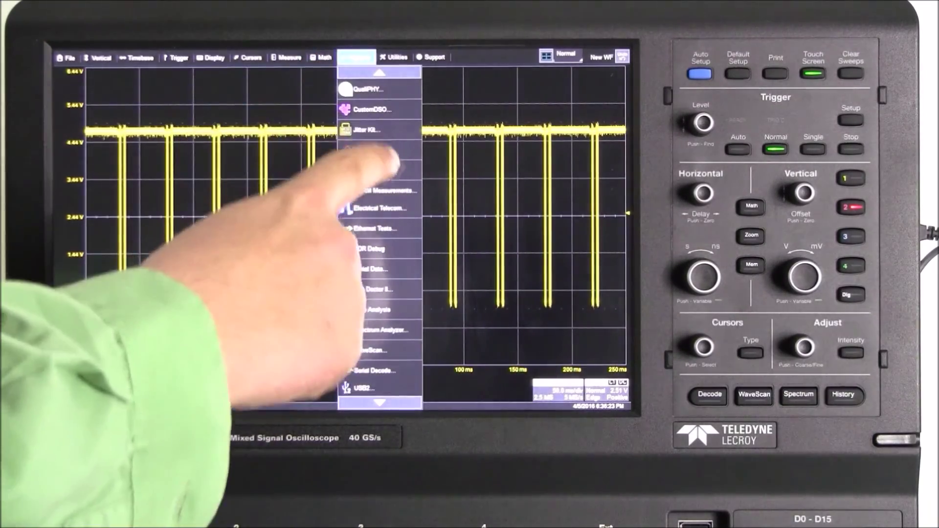
click(379, 370)
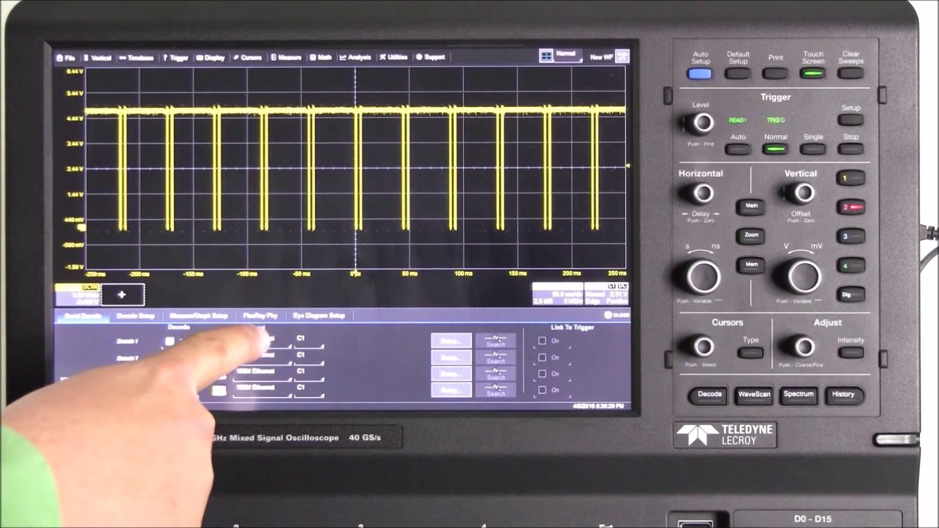
click(250, 339)
click(91, 314)
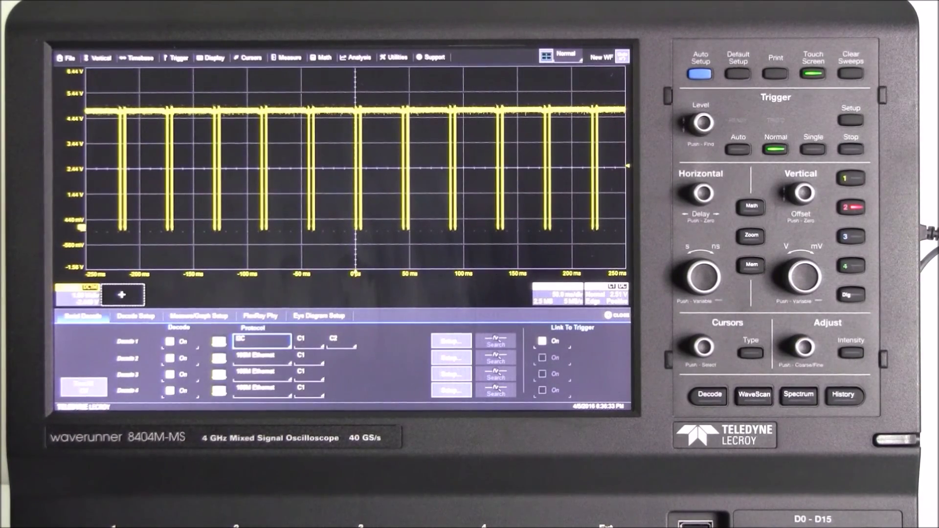
click(119, 293)
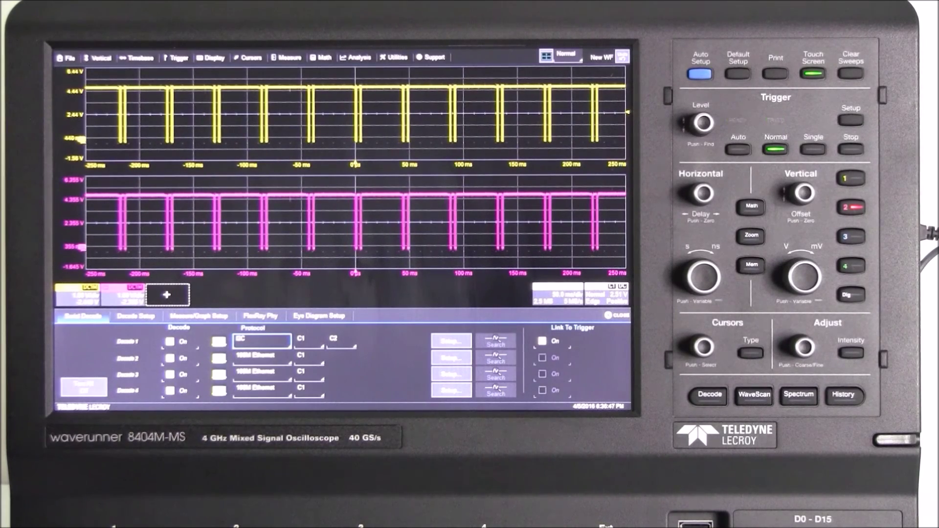
Step: Enable the eye diagram and add Eye Height (4.25 V) and Eye Width (9.44 µs) measurements
click(317, 316)
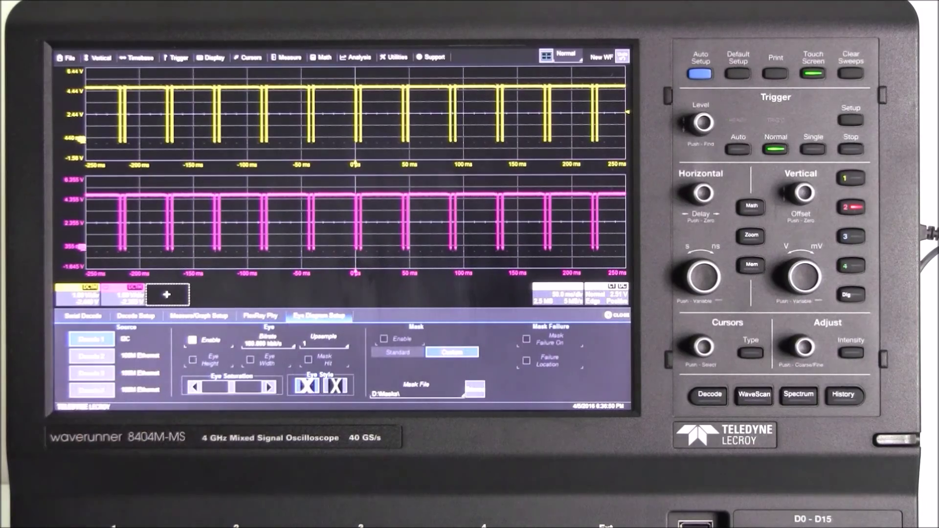
click(193, 340)
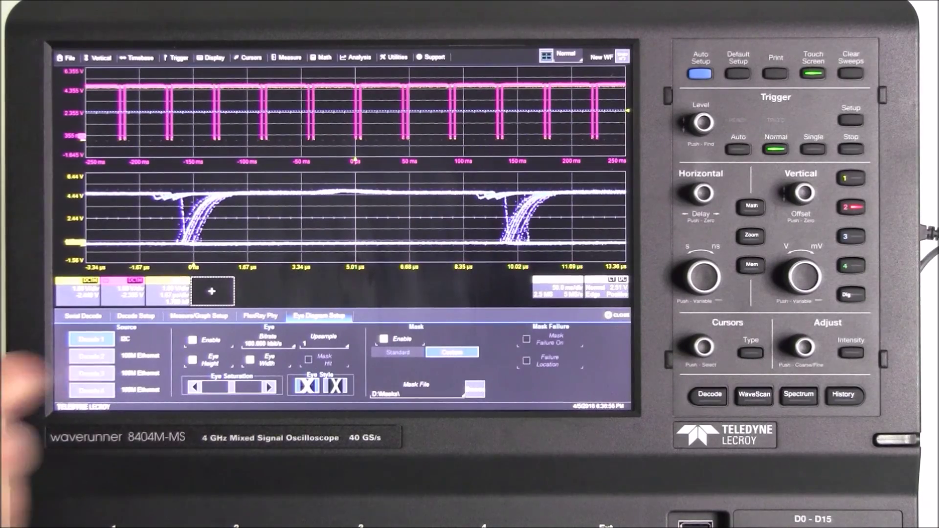
click(192, 360)
click(255, 360)
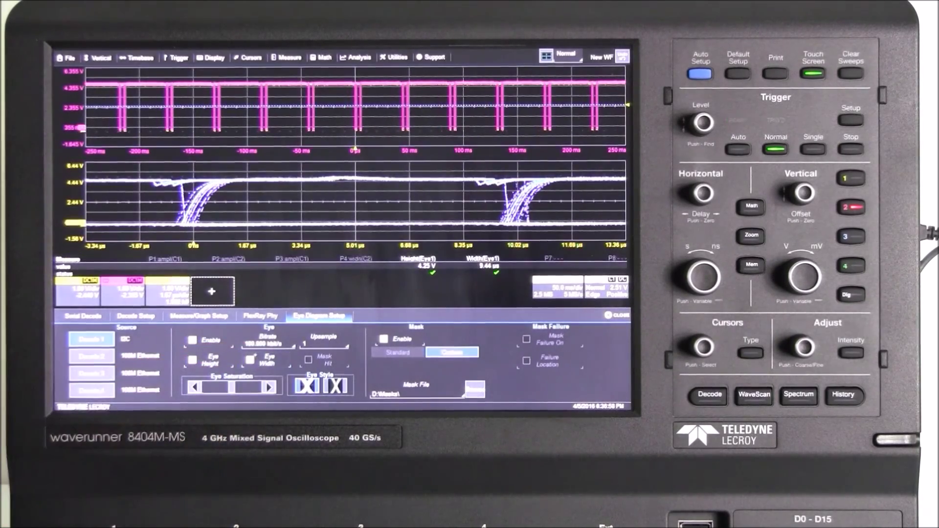